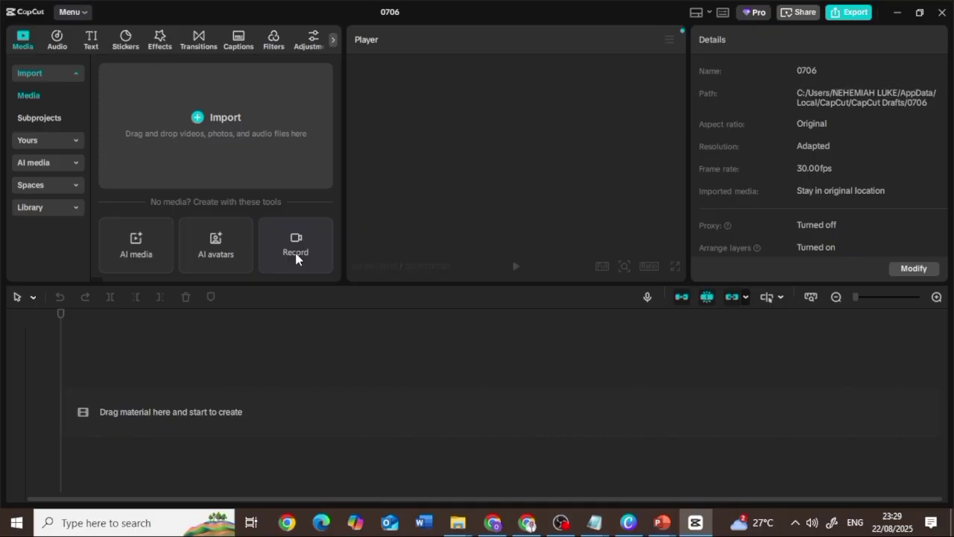
- Import 'Love to you.mp4' from the Videos folder into CapCut's media library
left_click(229, 118)
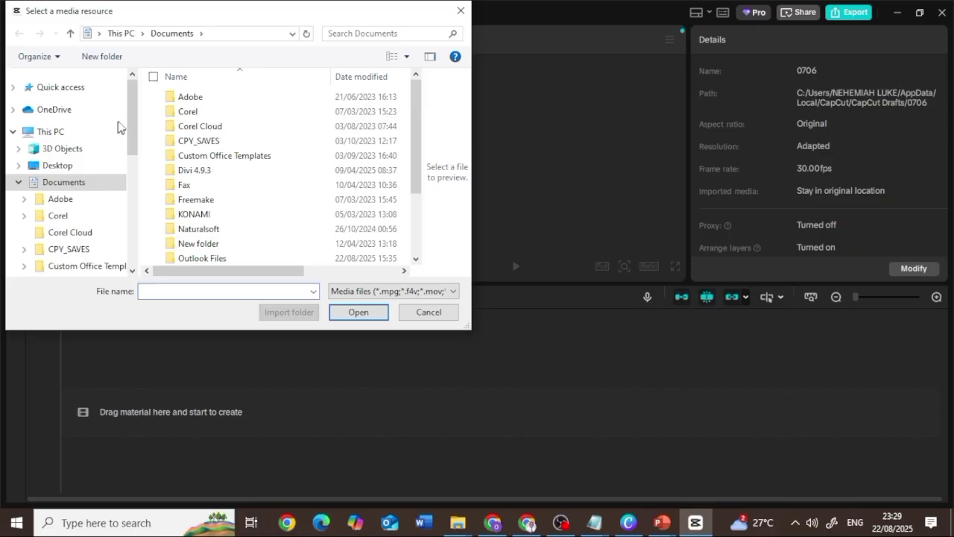
left_click_drag(130, 112, 131, 261)
left_click(58, 211)
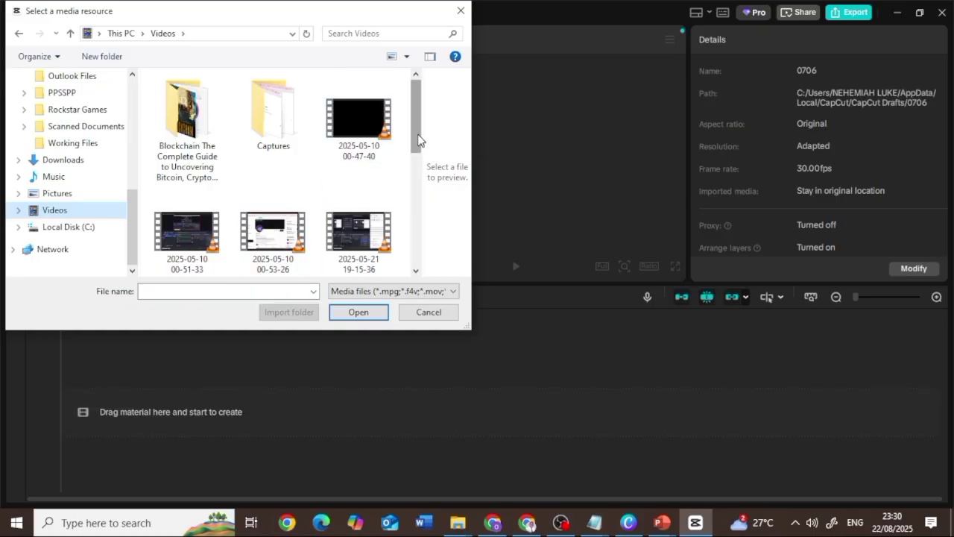
left_click_drag(419, 135, 416, 192)
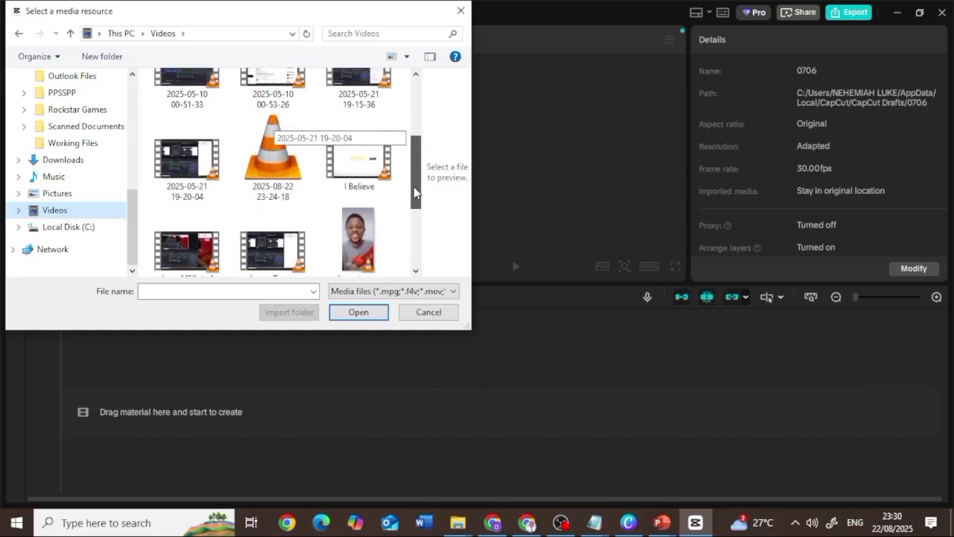
left_click(358, 238)
left_click(356, 311)
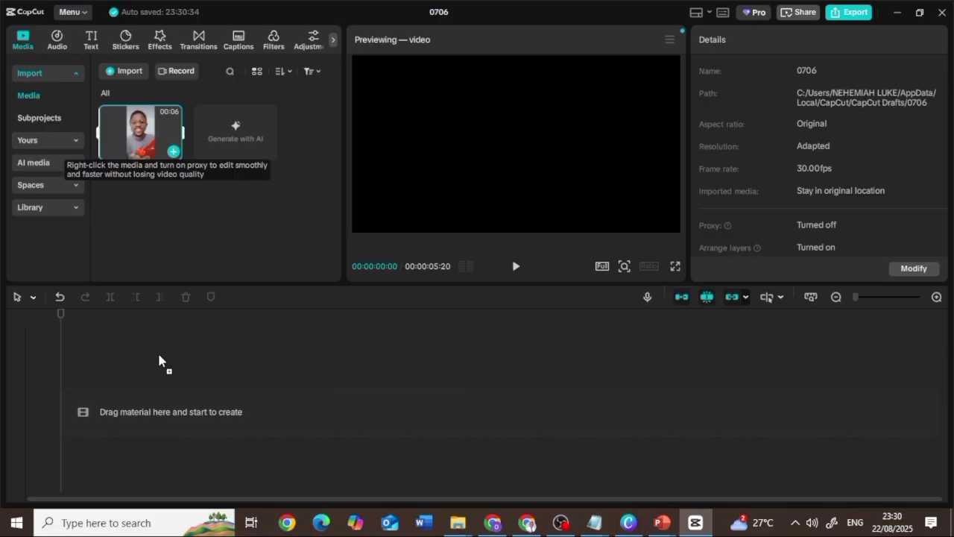
- Place the Love to you clip (00:00:05:20) on the timeline and play it back in the preview
left_click_drag(135, 150, 193, 376)
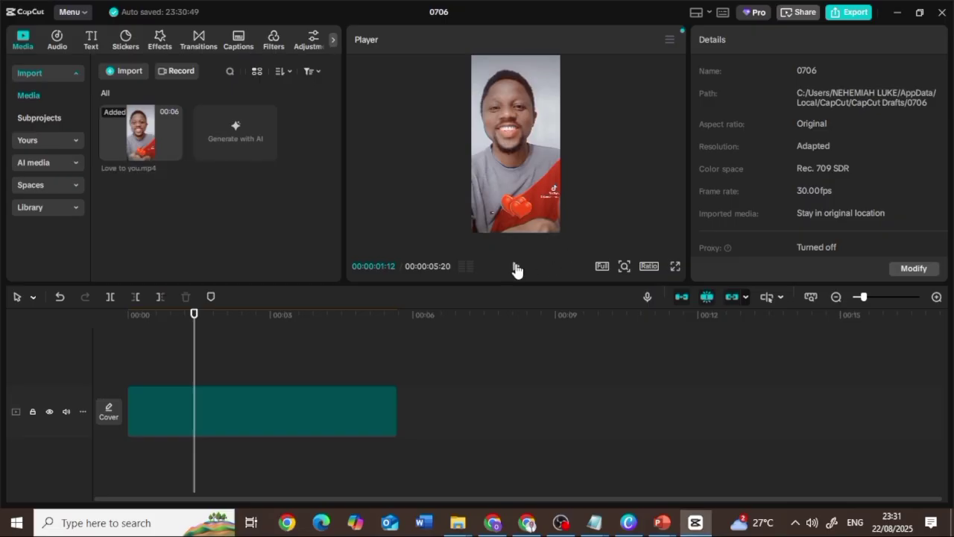
left_click(517, 268)
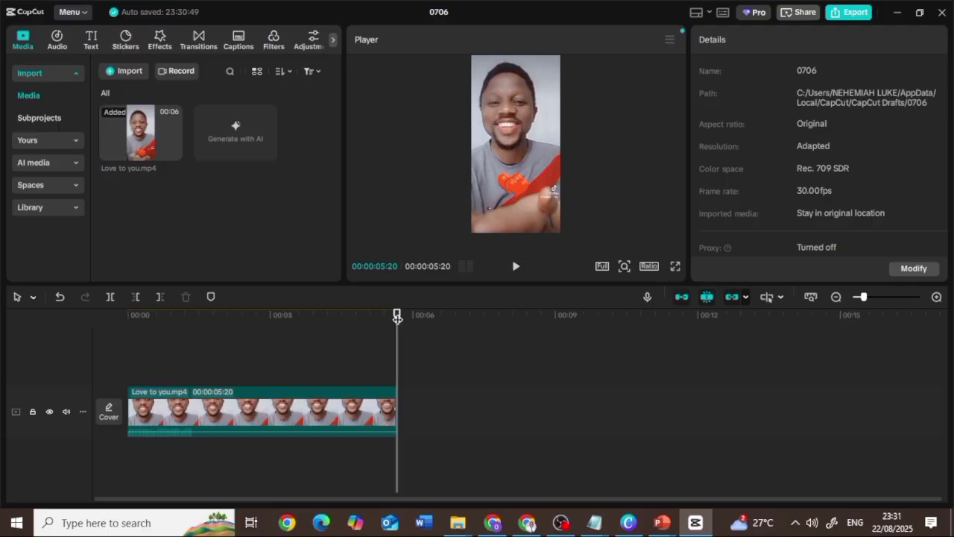
left_click_drag(396, 314, 254, 326)
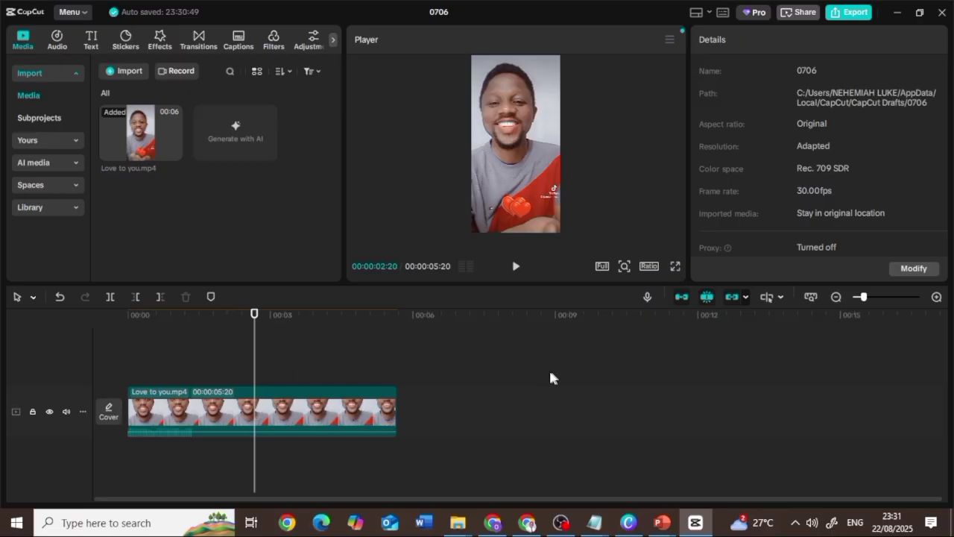
- Check the timeline clip's options without changing anything, then dismiss the promotional card
left_click(283, 416)
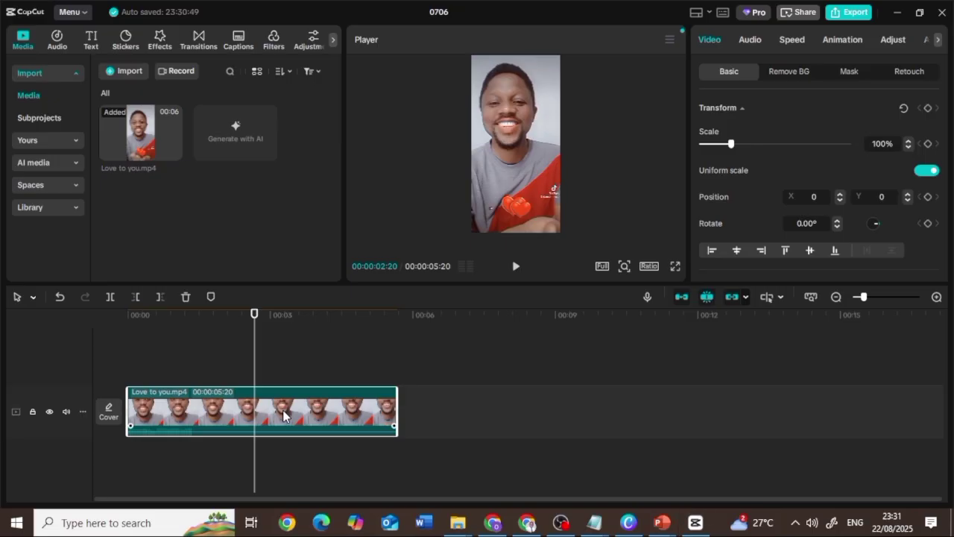
right_click(283, 416)
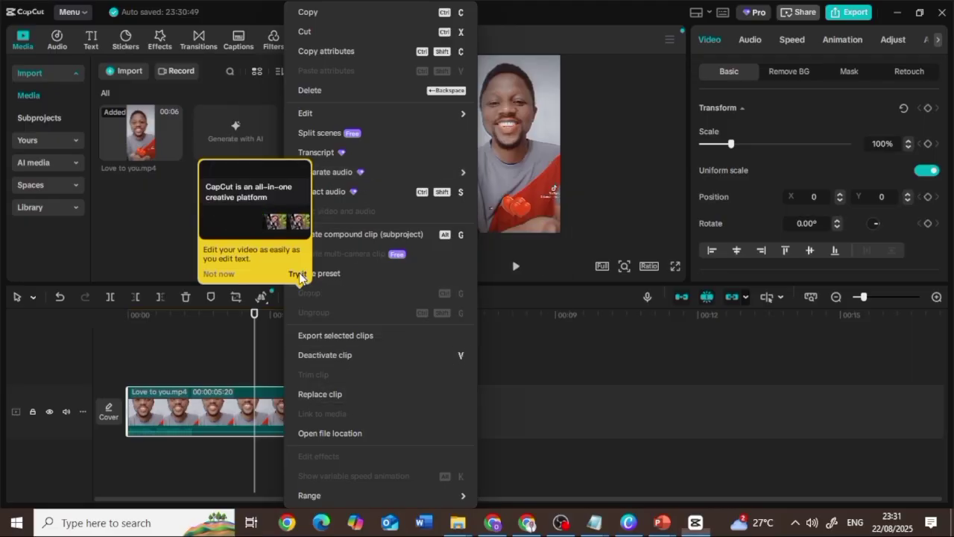
left_click(215, 276)
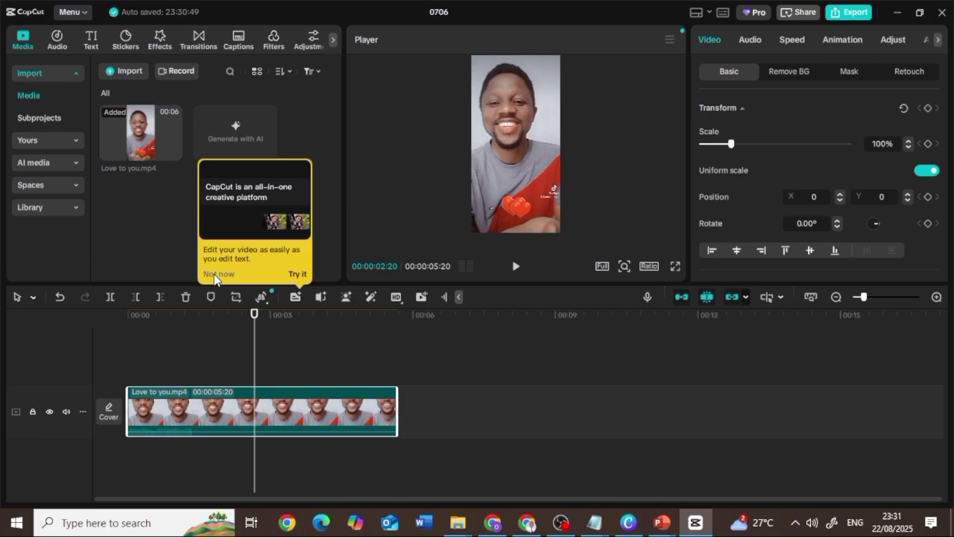
left_click(242, 282)
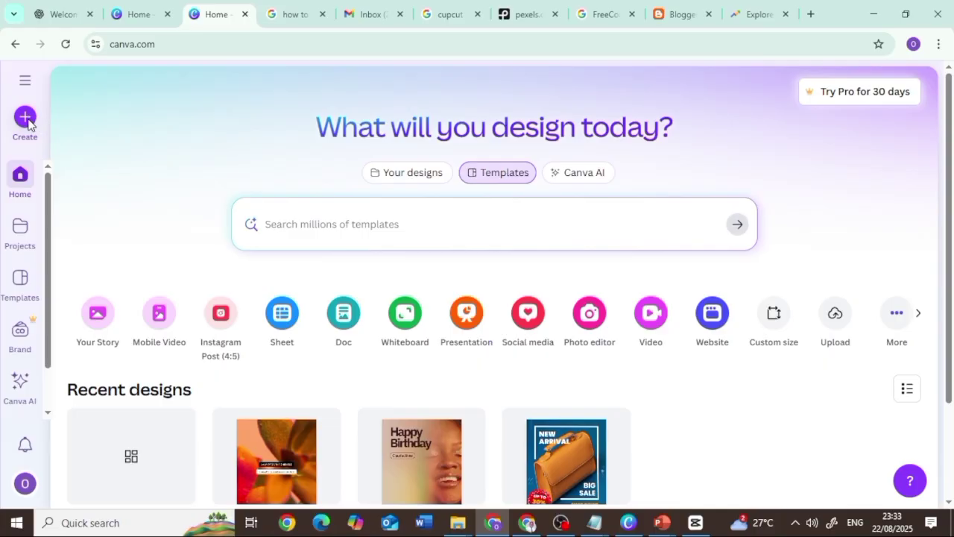
- Create a new 1080 × 1920 px Your Story design from the Videos category
left_click(27, 119)
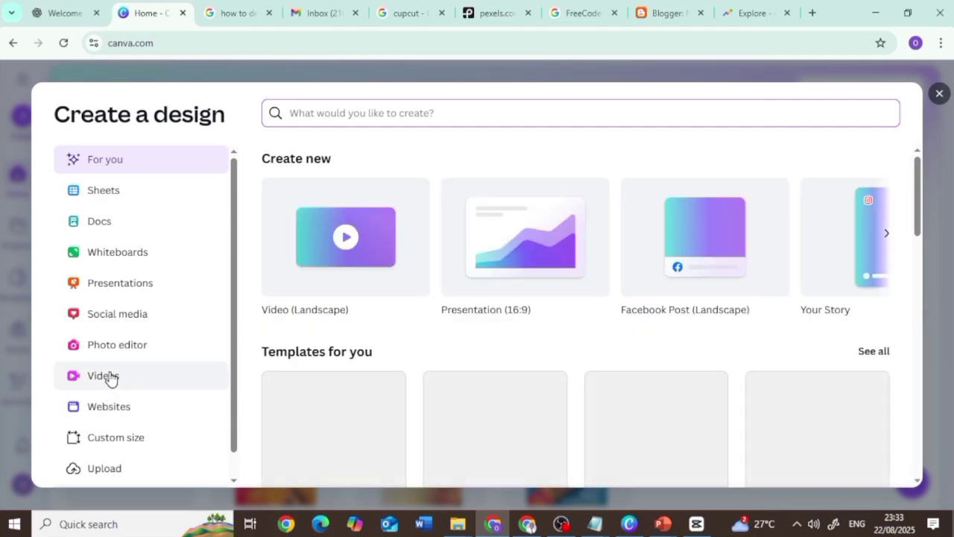
left_click(110, 376)
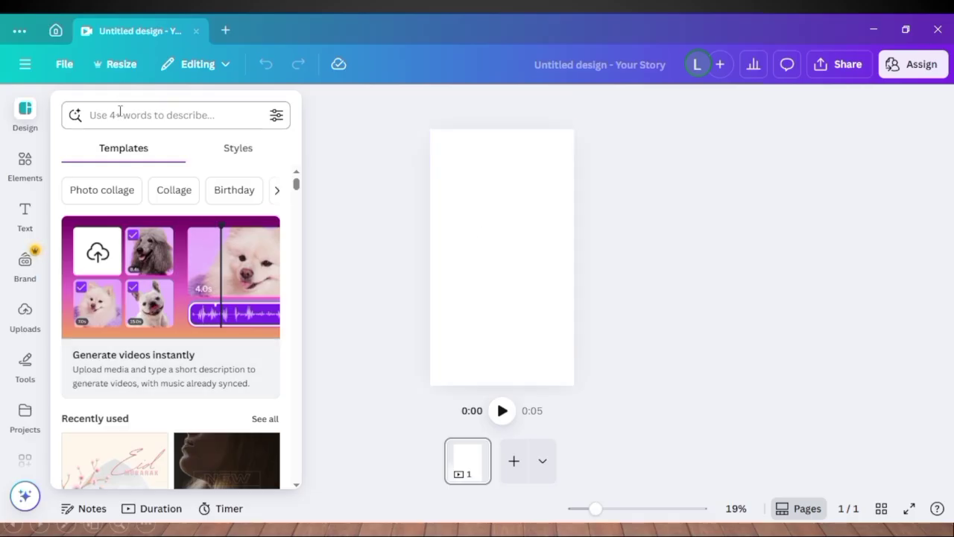
- Search the templates for 'smiling video' and scroll through the results
left_click(120, 114)
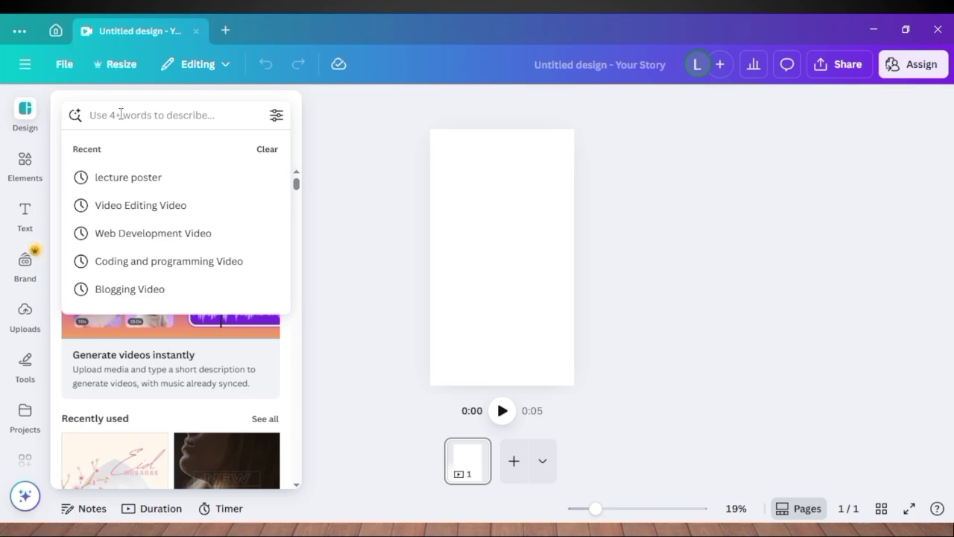
type("smiling video")
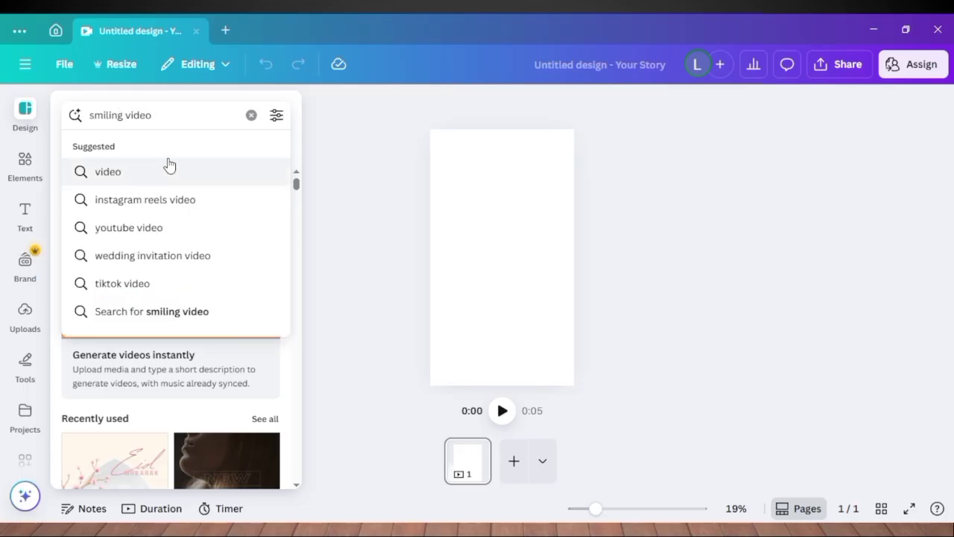
key("Return")
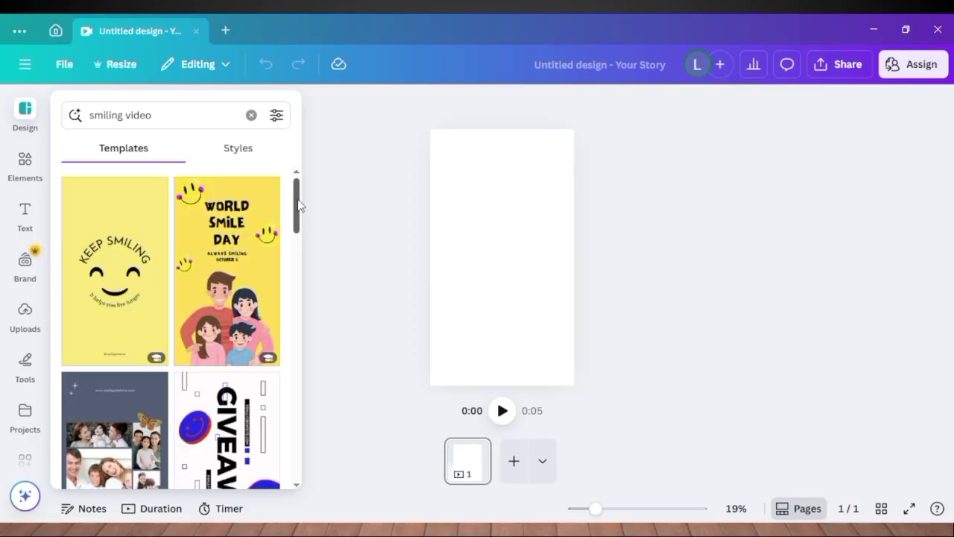
left_click_drag(298, 205, 320, 269)
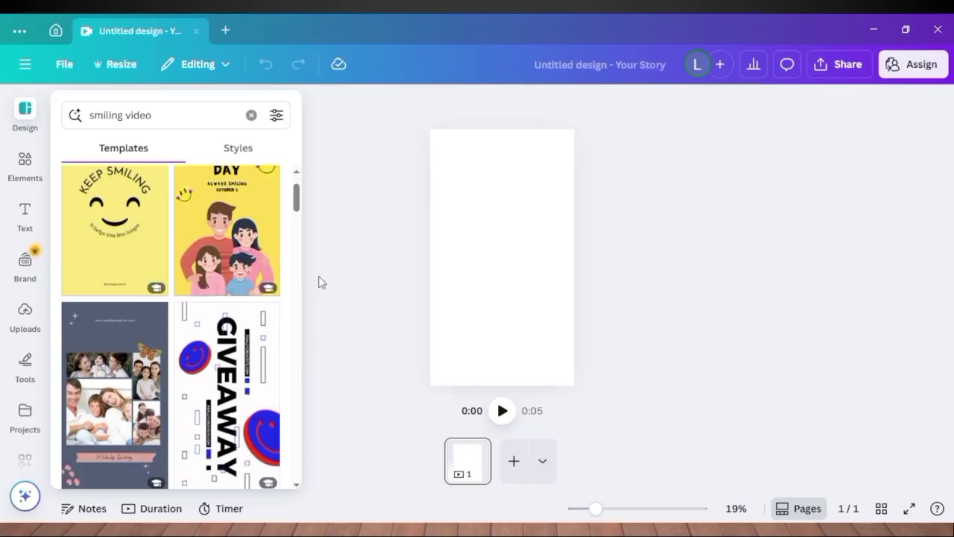
left_click_drag(298, 198, 303, 225)
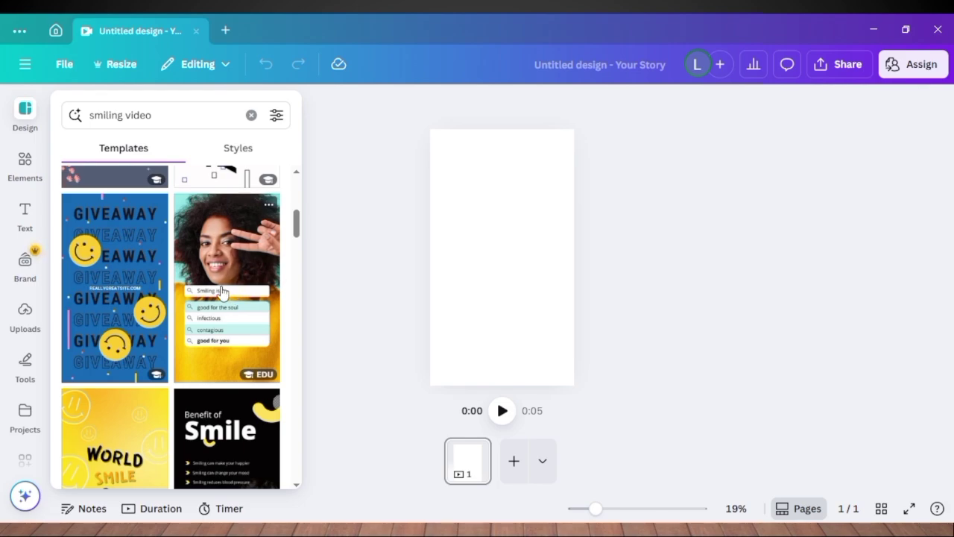
- Change the template search query to just 'video'
left_click(125, 117)
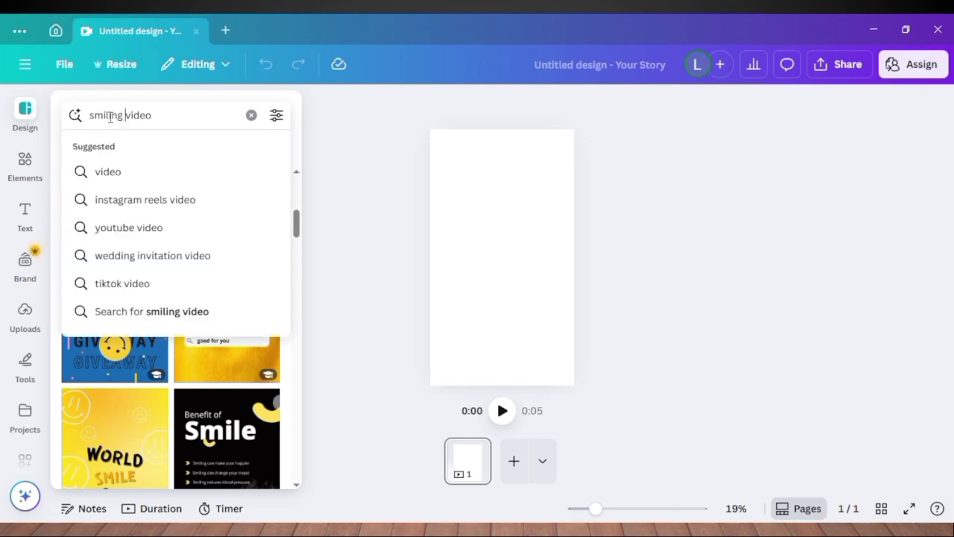
left_click_drag(124, 115, 75, 115)
key("BackSpace")
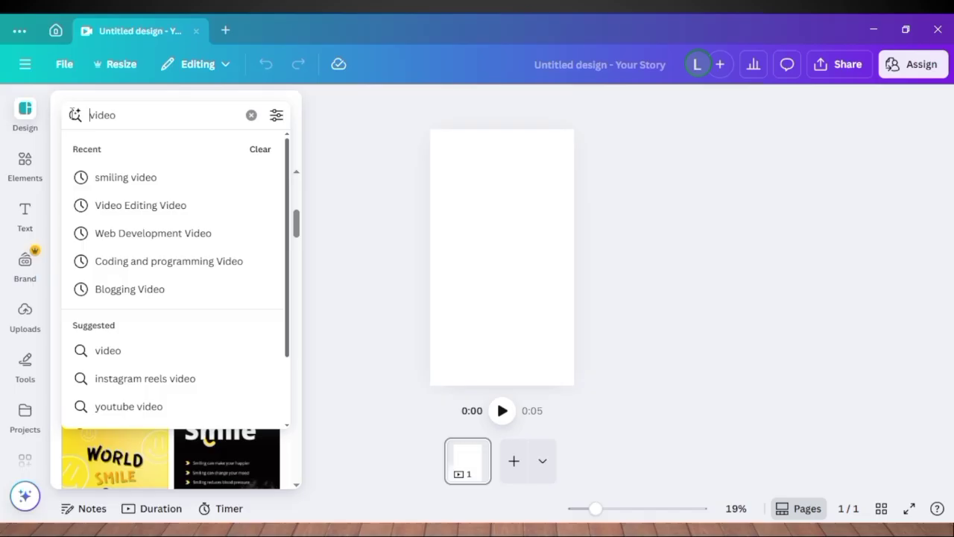
key("Return")
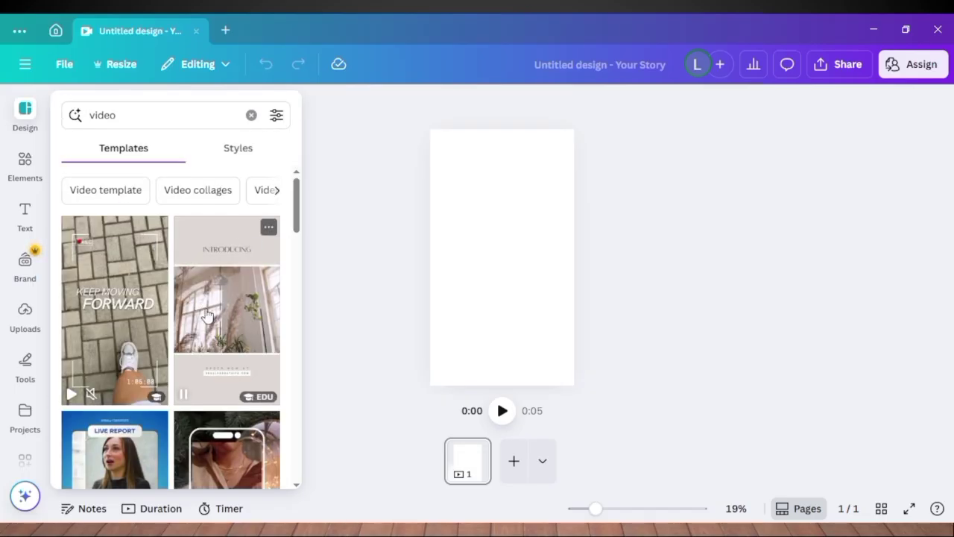
- Apply the Earthy Men Apparel Latest Arrivals seated-man template, extending the page to 0:15
left_click_drag(296, 214, 300, 408)
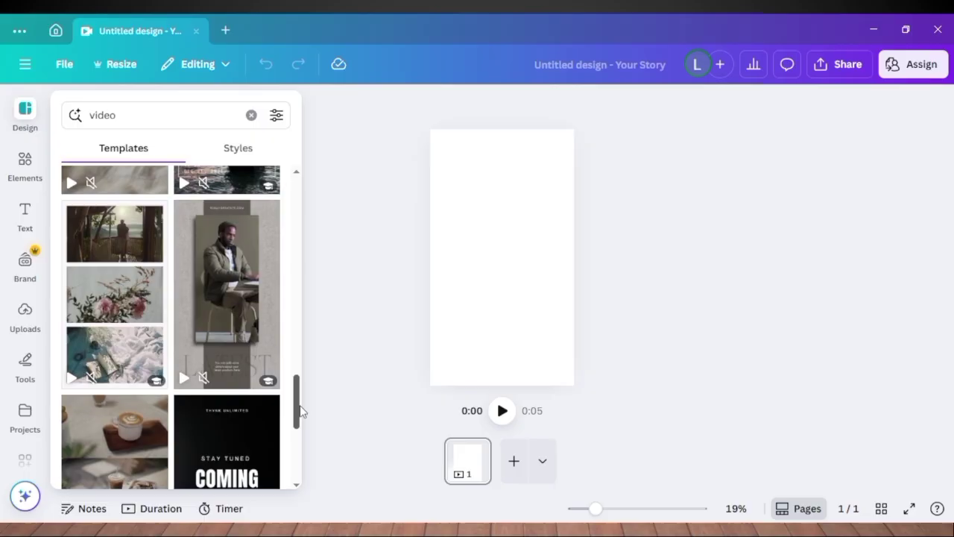
left_click(225, 313)
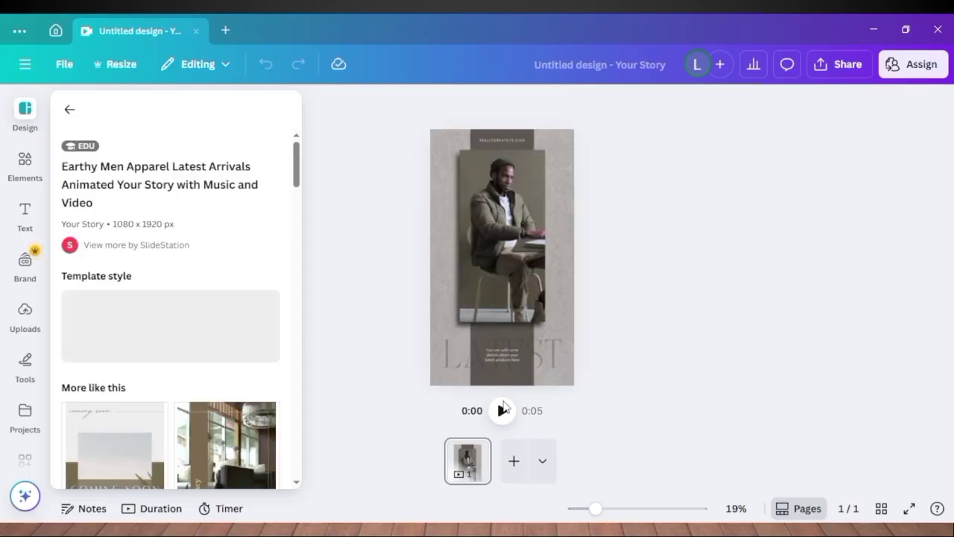
left_click(477, 461)
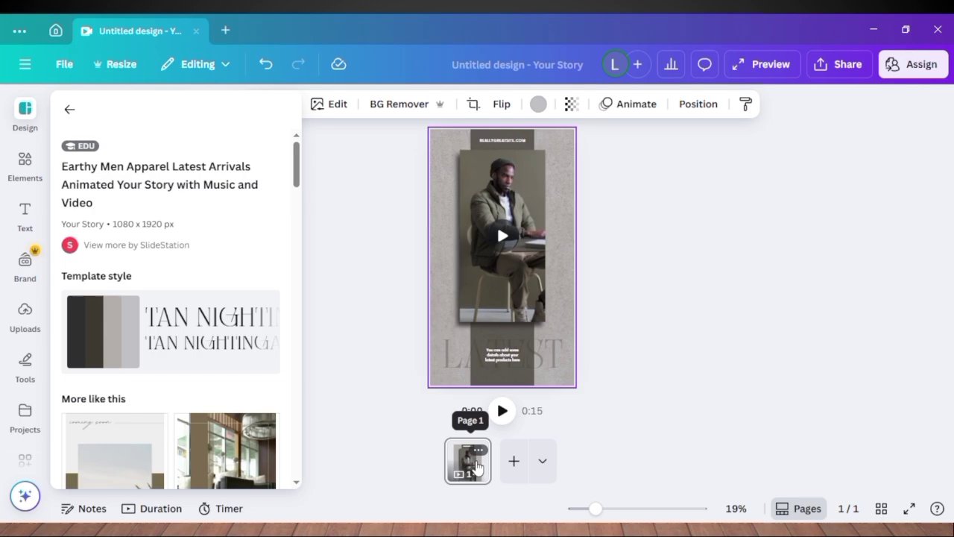
- Close the side panel, zoom the canvas in slightly, and watch the story in full-screen preview
left_click(477, 466)
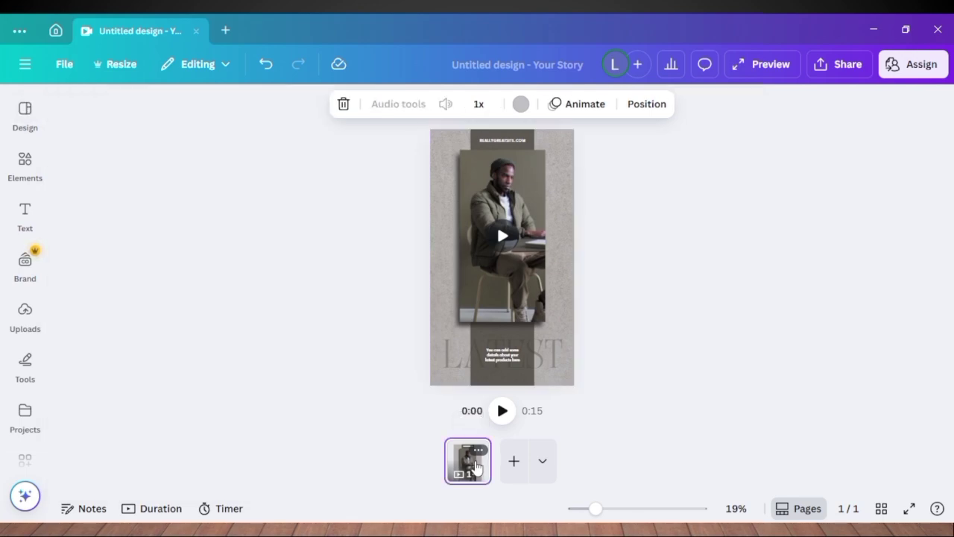
mouse_move(596, 509)
left_mouse_down()
mouse_move(639, 510)
mouse_move(575, 510)
mouse_move(597, 510)
left_mouse_up()
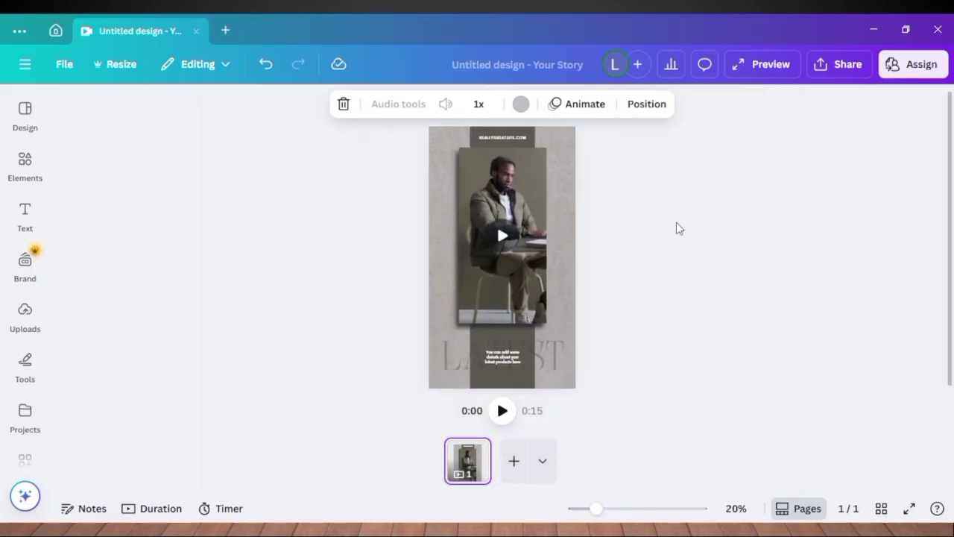
left_click(768, 67)
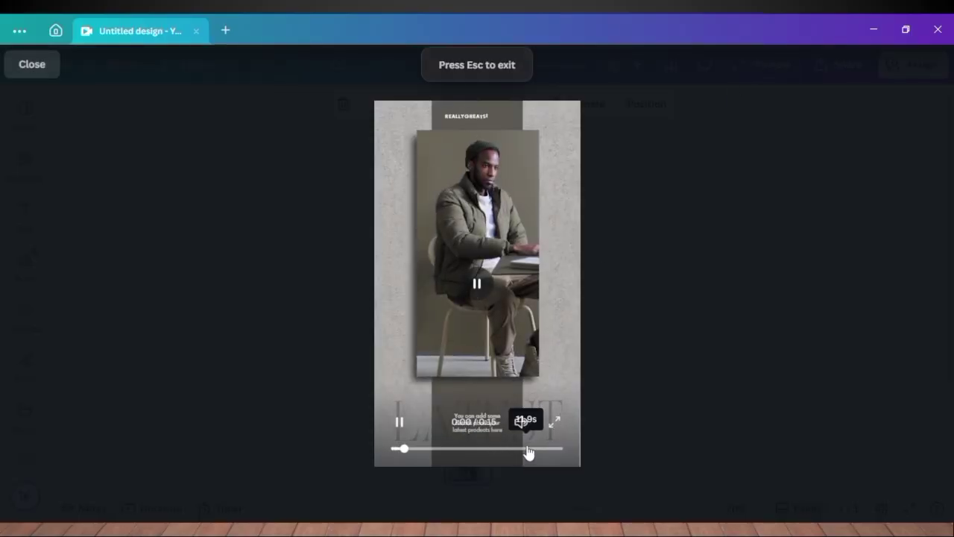
mouse_move(521, 431)
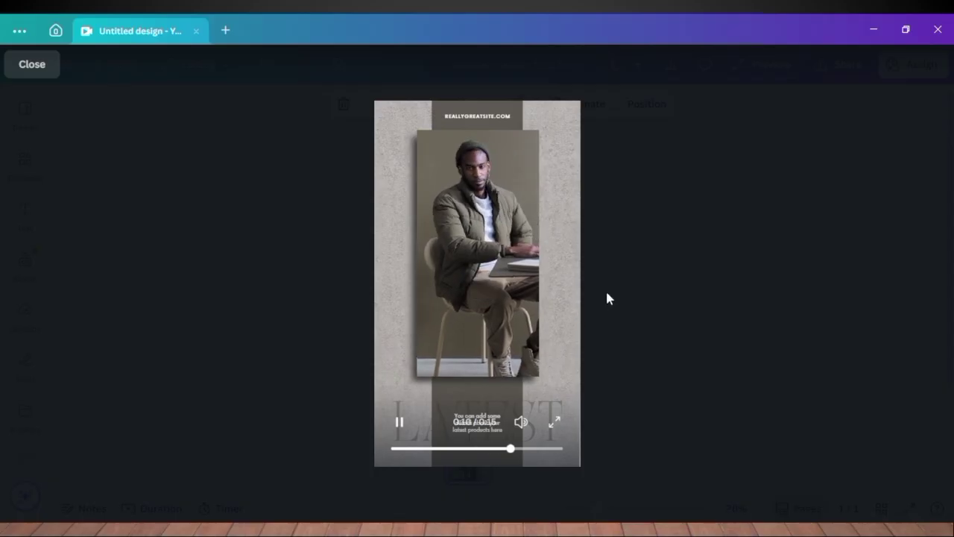
- Auto-trim the seated-man clip from 15.0s to 5.7s, bringing the page to 0:10
key("Escape")
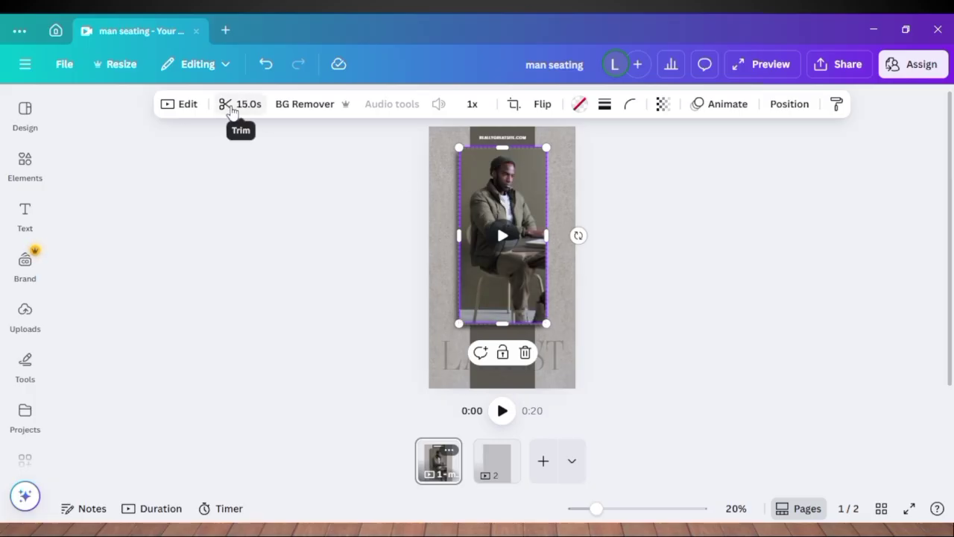
left_click(232, 108)
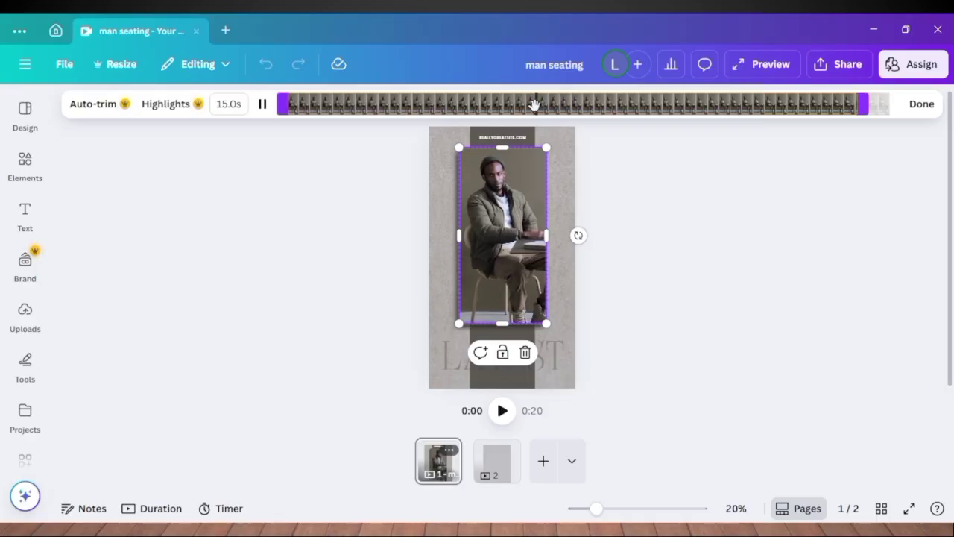
left_click(103, 112)
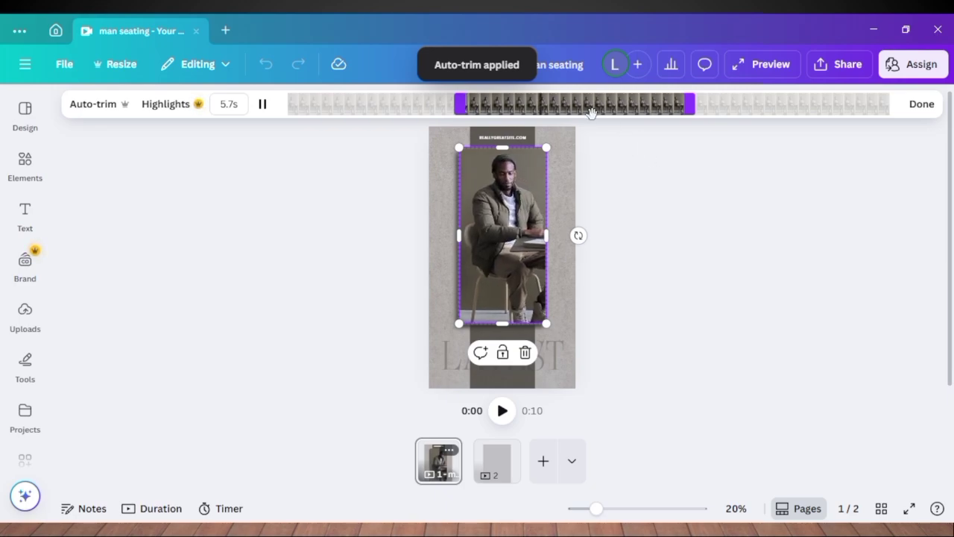
left_click(920, 108)
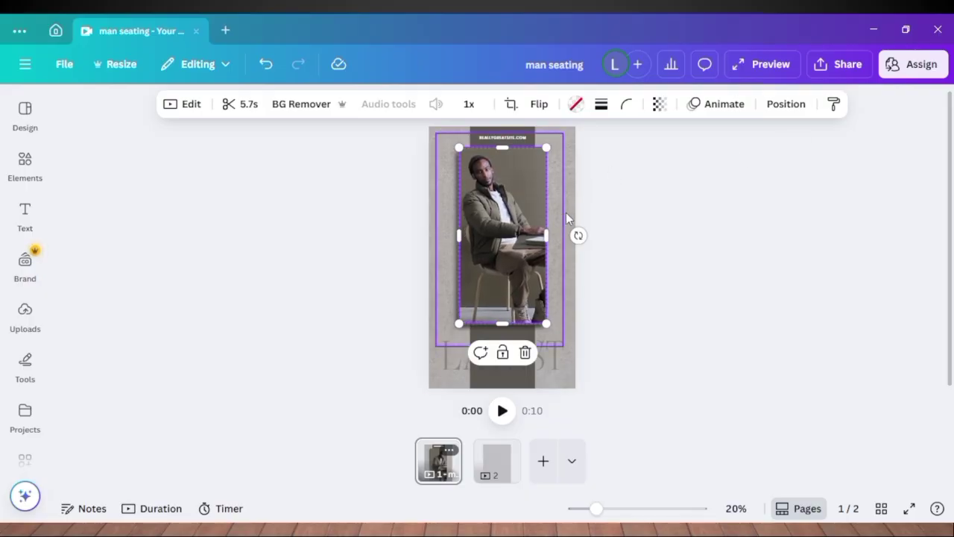
mouse_move(518, 224)
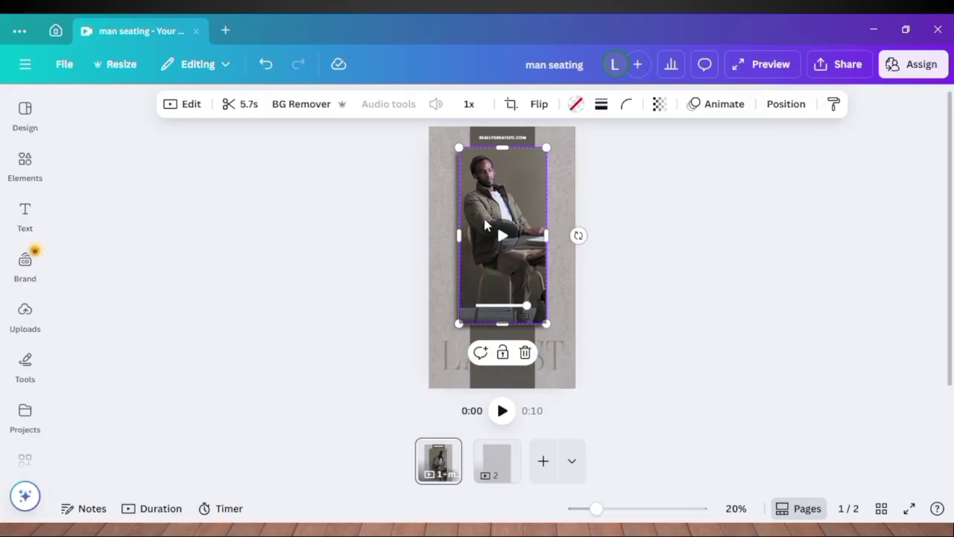
left_click_drag(497, 205, 624, 212)
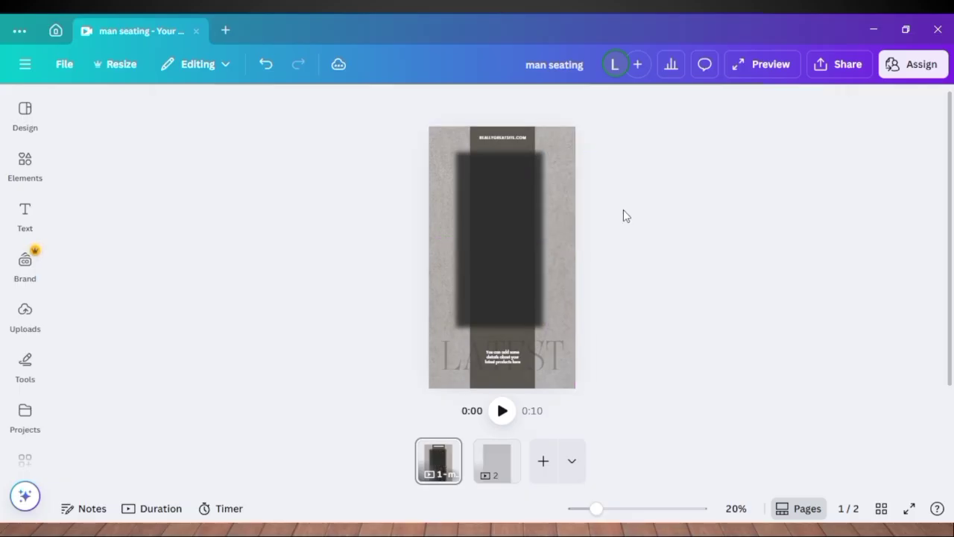
key("ctrl+z")
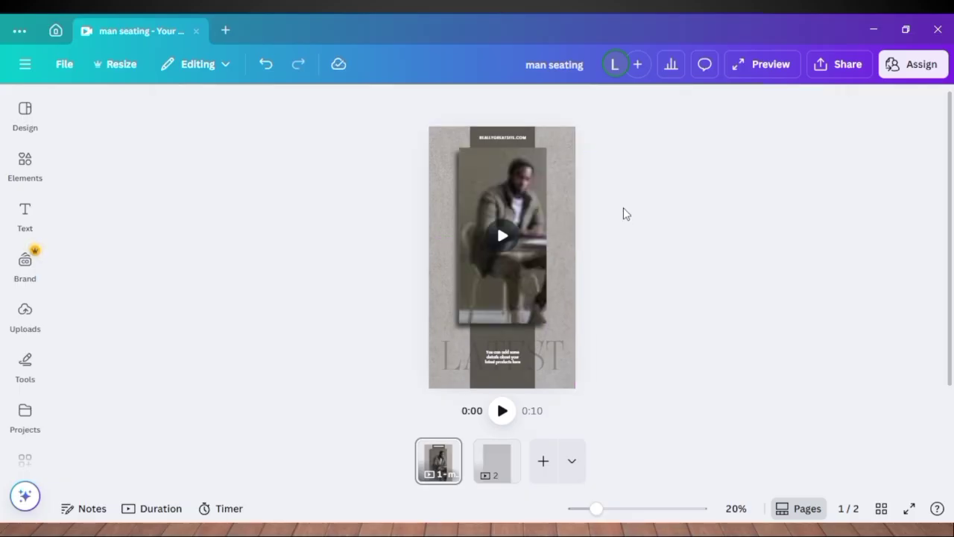
left_click(524, 209)
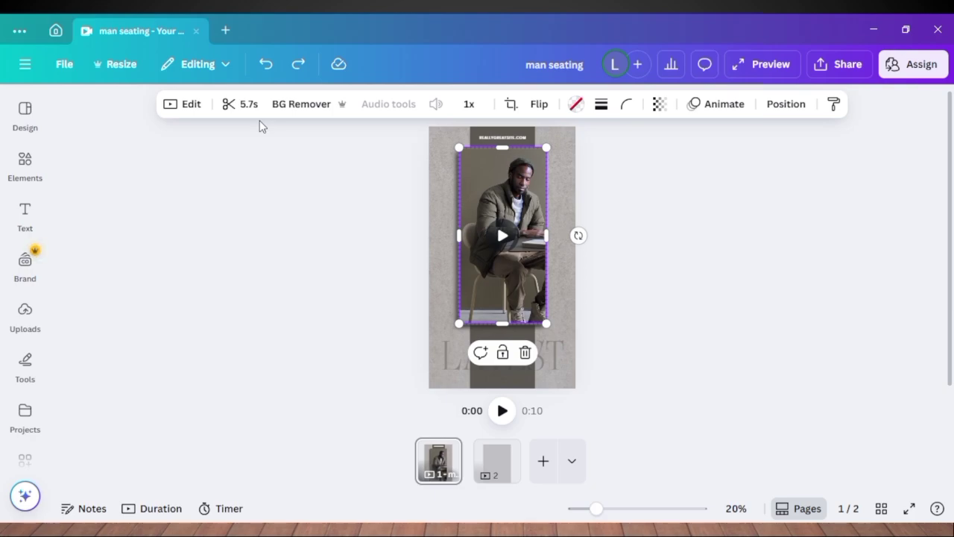
- Drag both trim handles outward to restore the seated-man clip to its full 15.6s
left_click(240, 108)
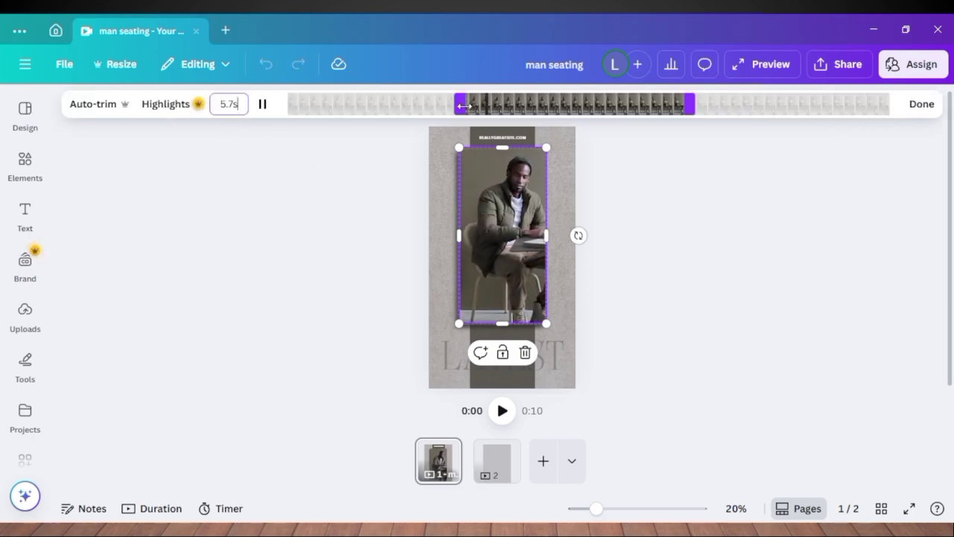
left_click_drag(460, 104, 291, 105)
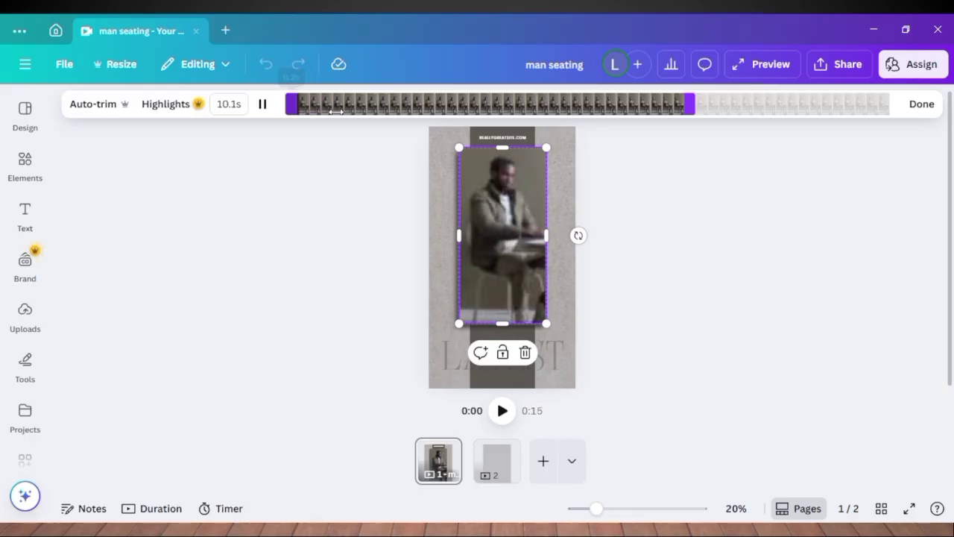
left_click_drag(697, 109, 888, 110)
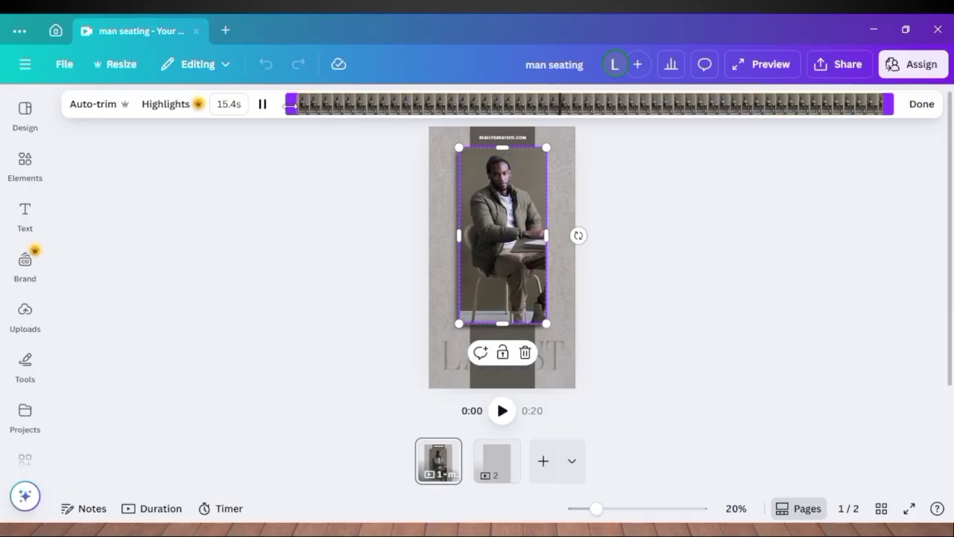
left_click_drag(289, 105, 246, 107)
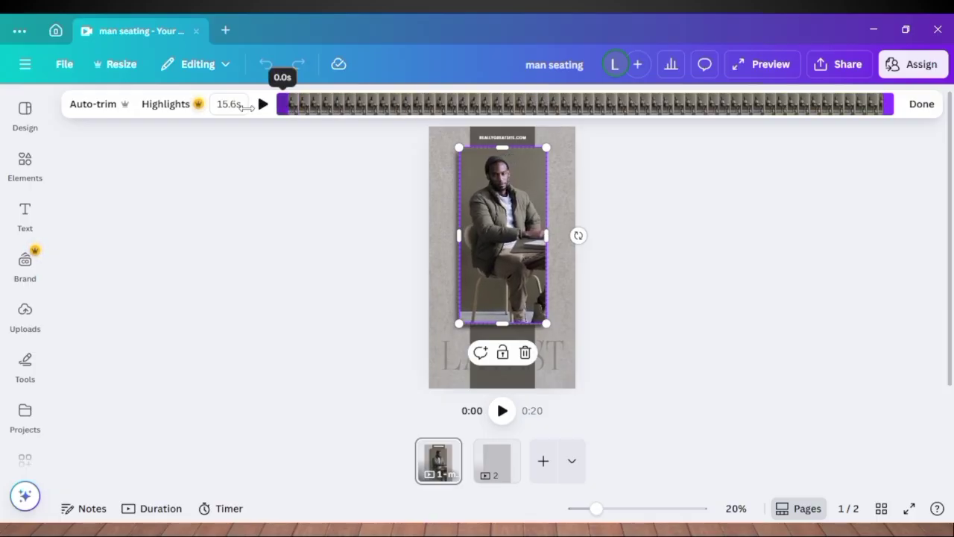
left_click(922, 106)
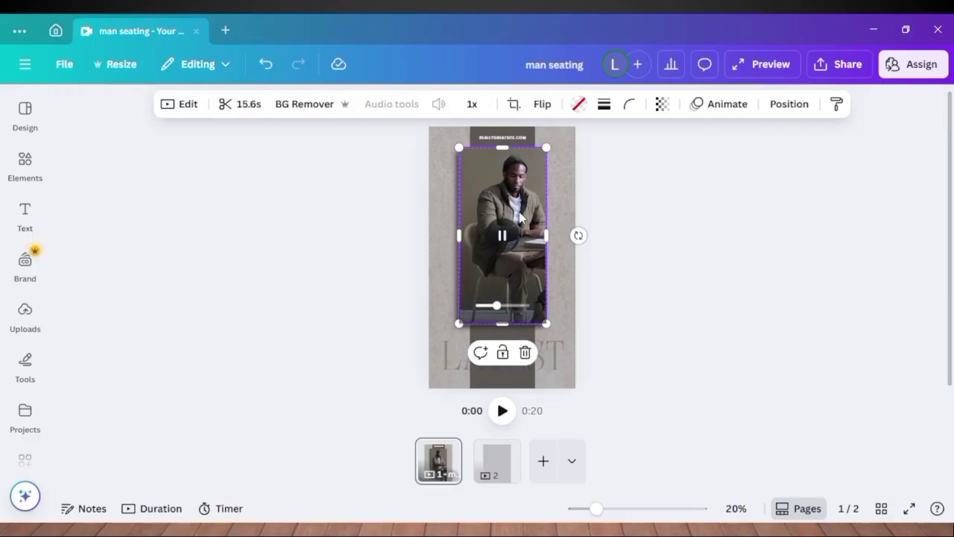
- Set the seated-man clip's speed to 0.25x, stretching it to 1:02 and the page to 1:07
left_click(470, 106)
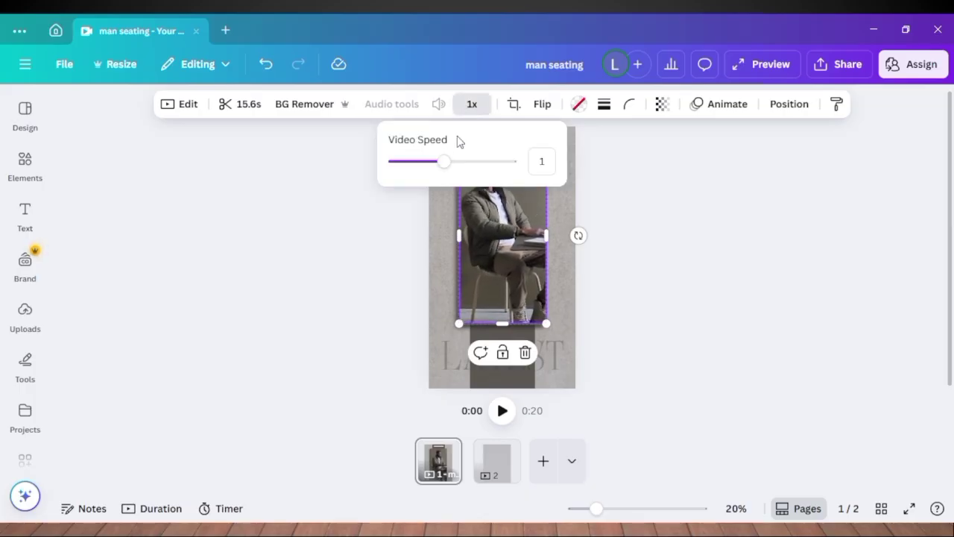
left_click_drag(448, 170, 542, 163)
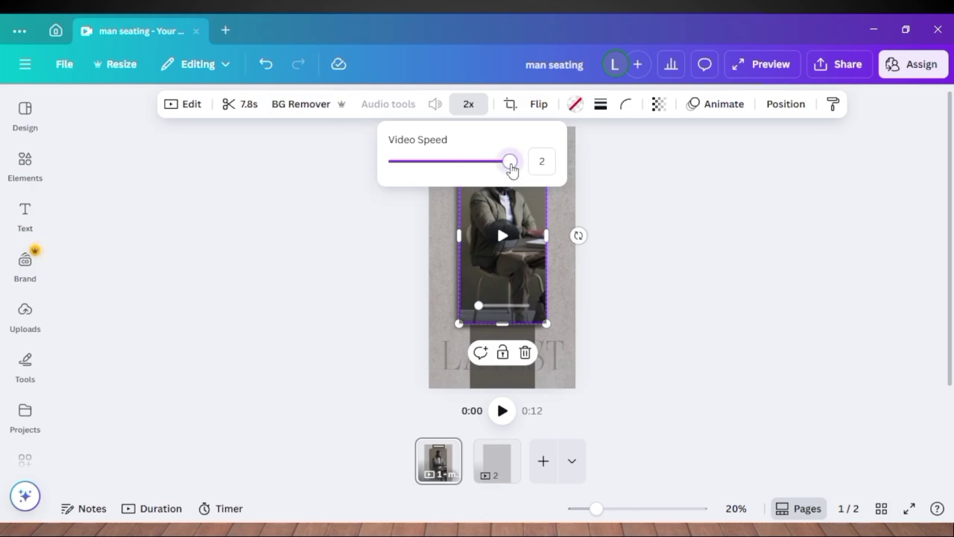
left_click_drag(512, 169, 358, 171)
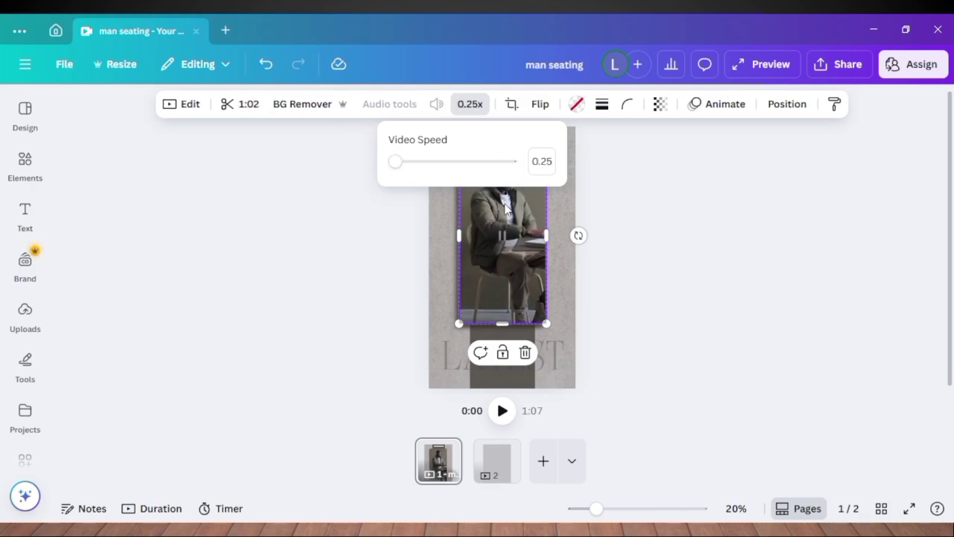
left_click(574, 411)
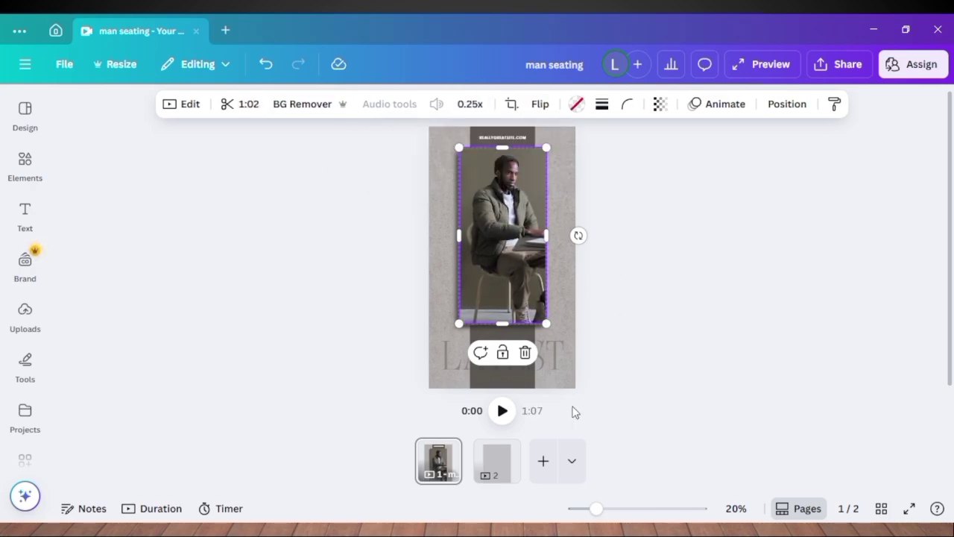
left_click(456, 456)
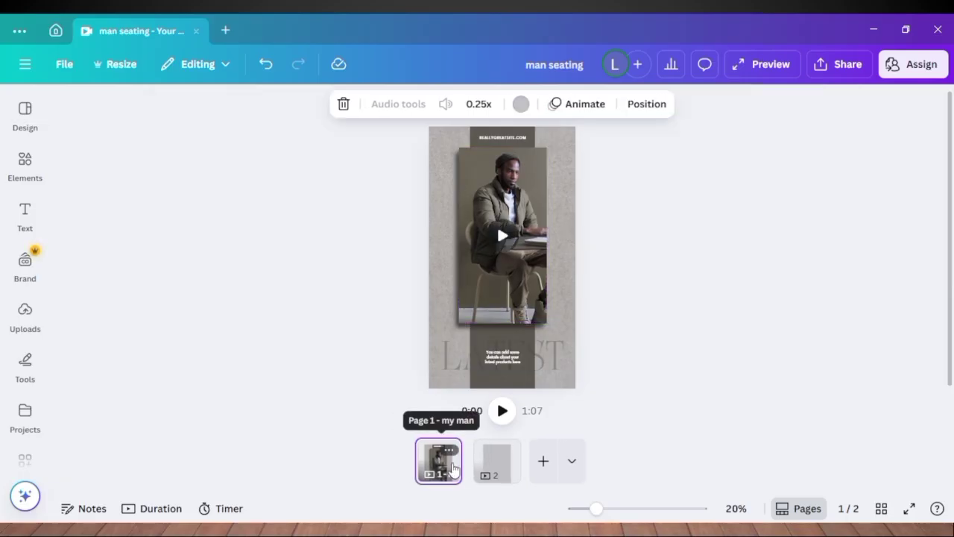
- Select the seated-man clip and play the 1:07 slowed story in full-screen preview
left_click(507, 196)
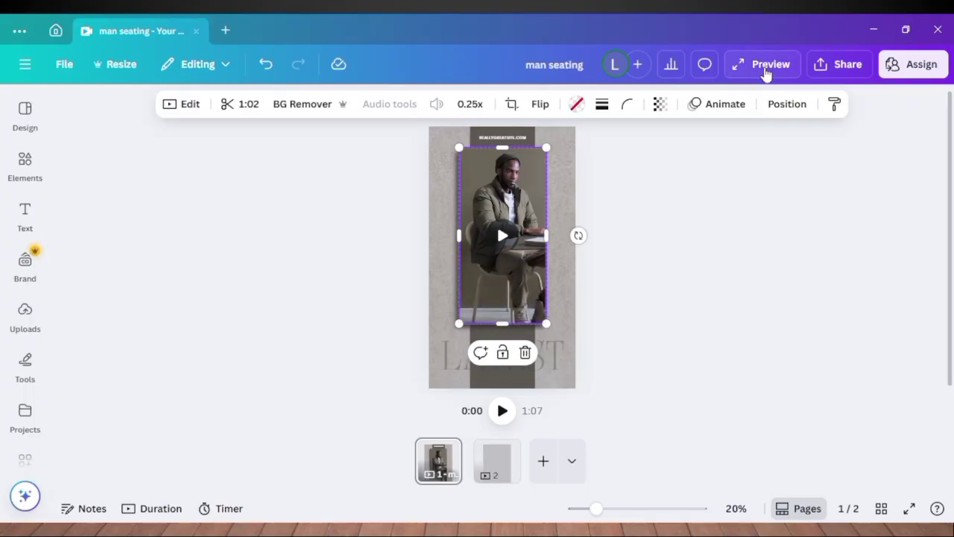
left_click(766, 68)
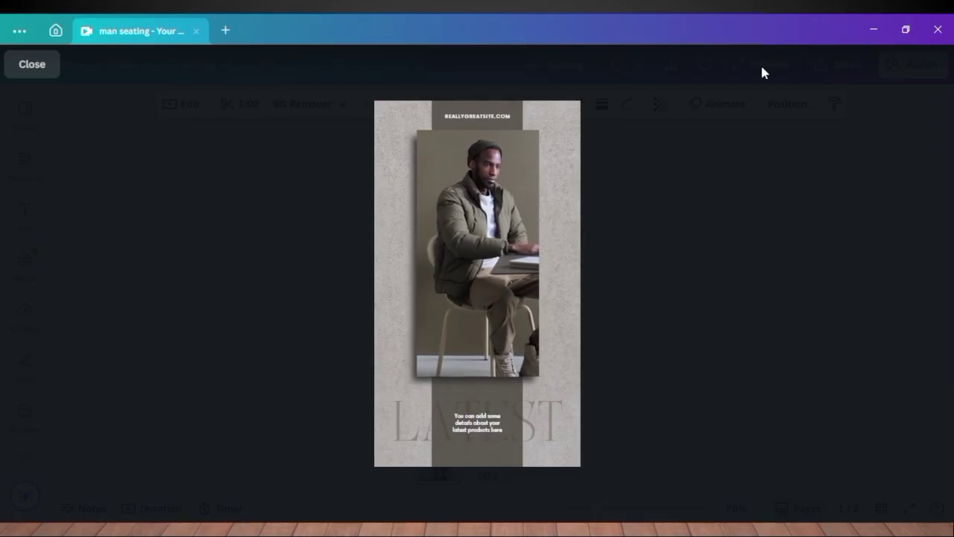
mouse_move(445, 231)
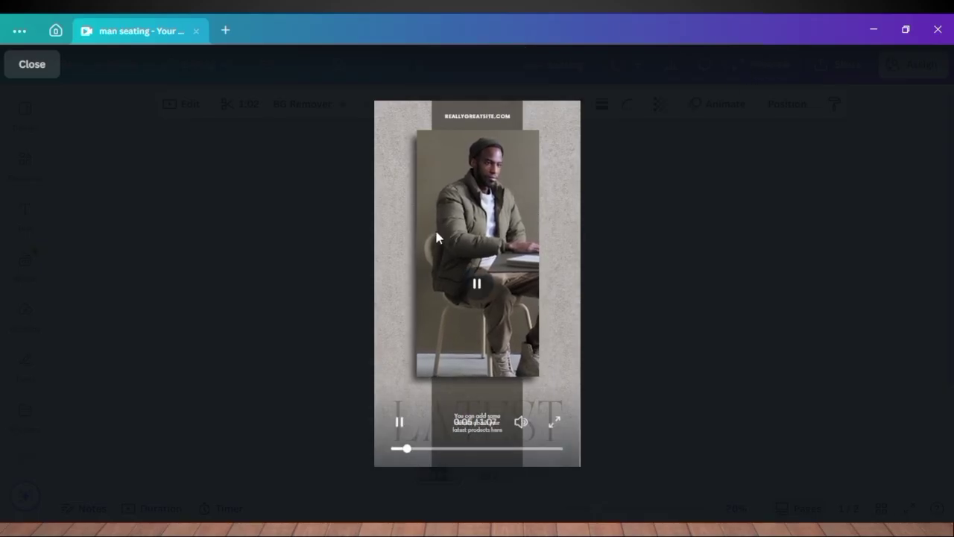